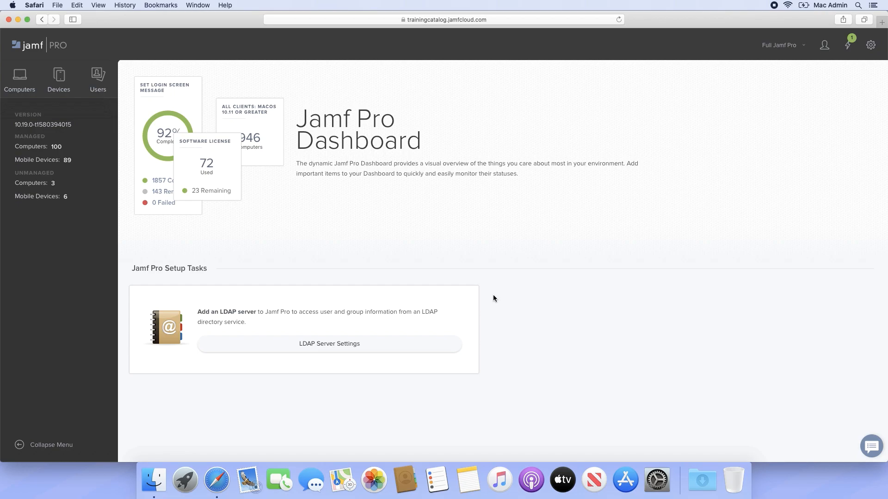
- Start a new macOS configuration profile under the computers' content management
left_click(23, 77)
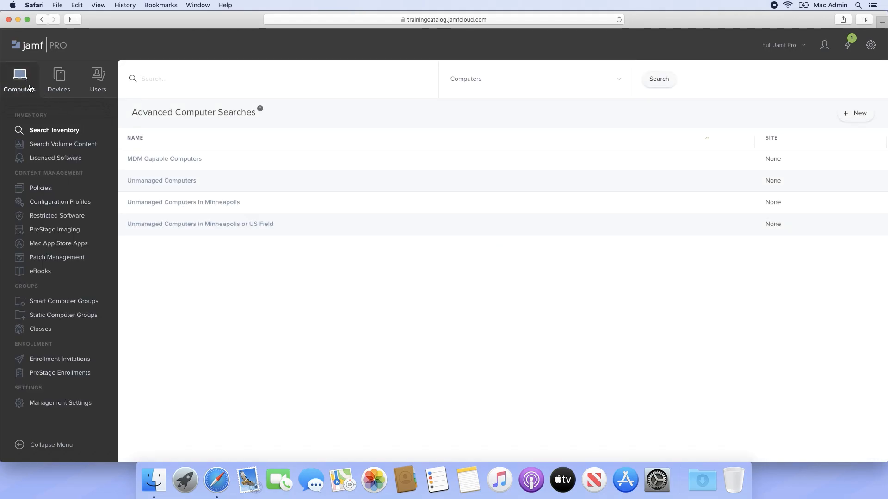
left_click(57, 202)
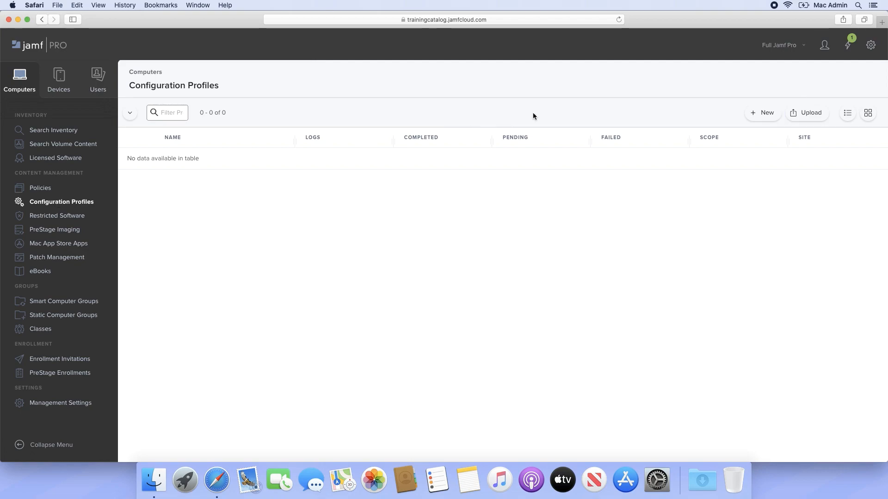
left_click(752, 110)
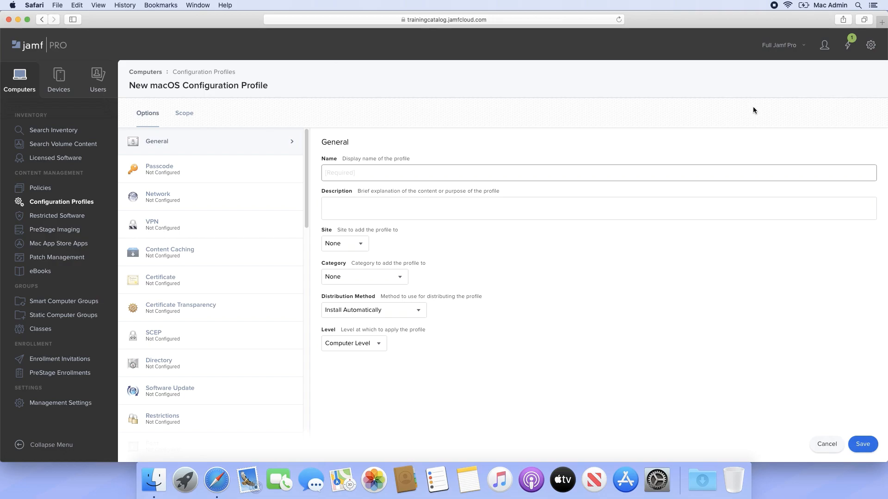
- Name the profile "Passcode Requirements" and describe it as "Requirements for passcodes"
left_click(591, 170)
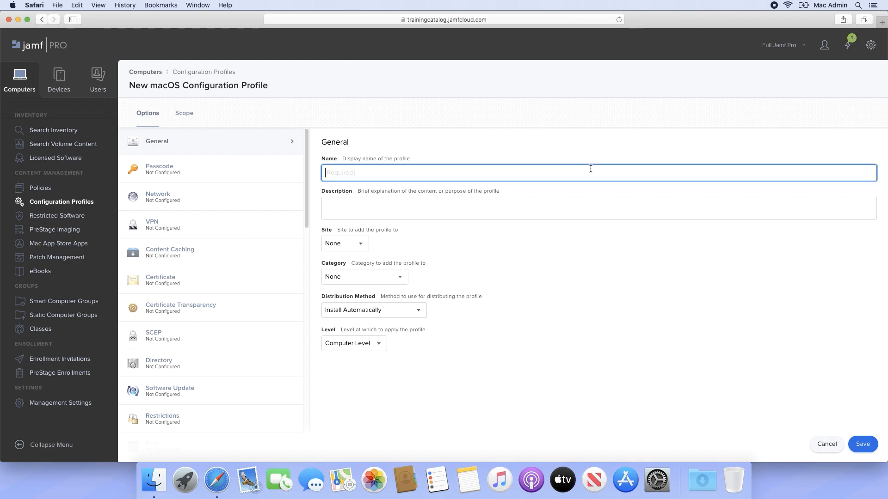
type("Passcod")
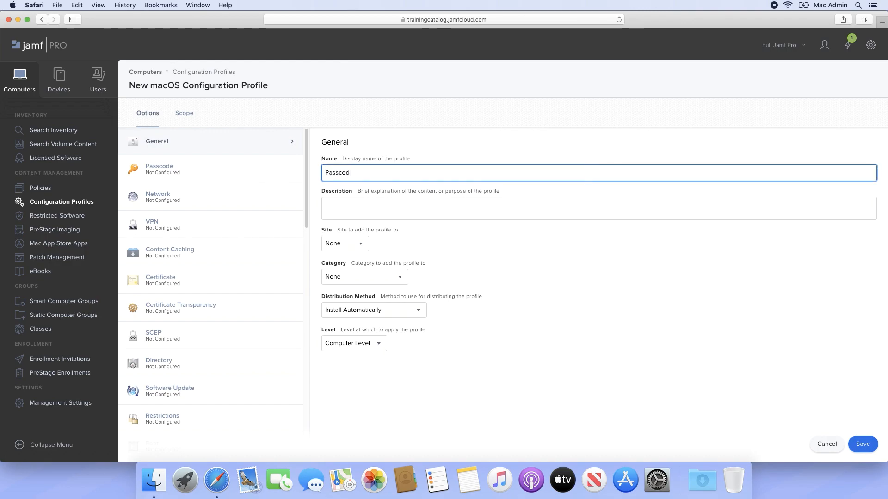
type("e Requirements")
left_click(553, 209)
type("Requirements for passcodes")
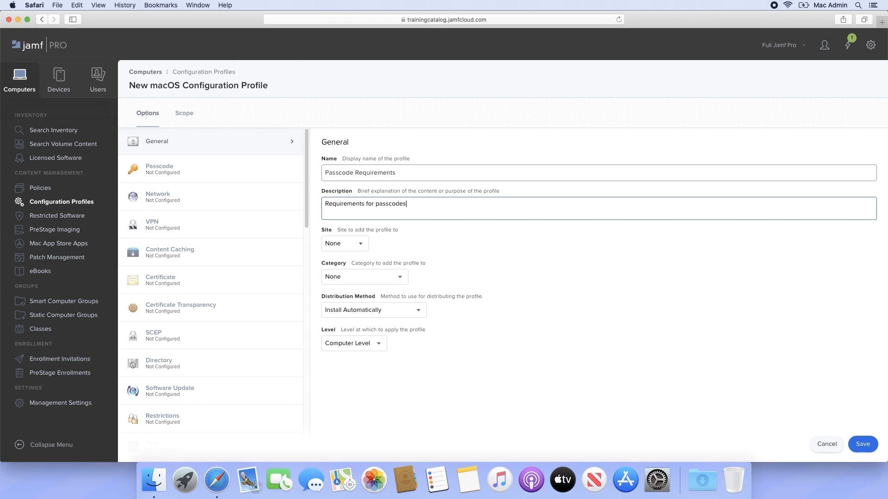
- Assign the profile to the Security category and keep its distribution method at Install Automatically
left_click(395, 278)
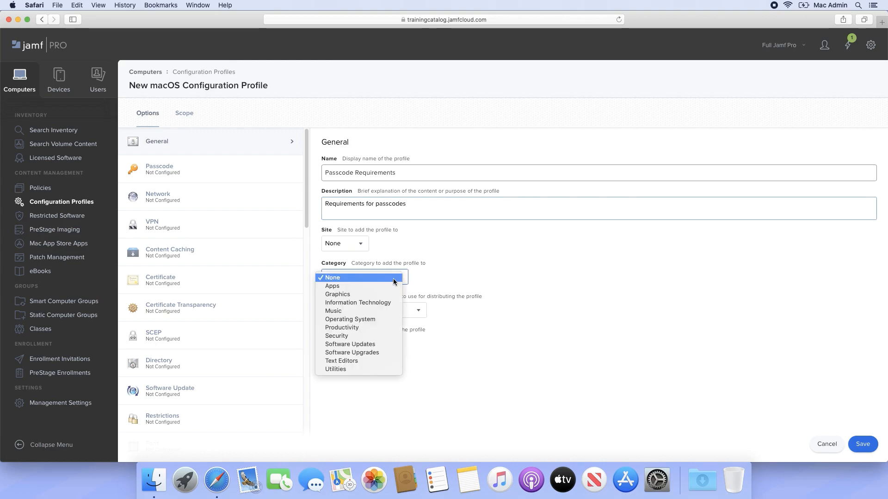
left_click(376, 336)
left_click(417, 310)
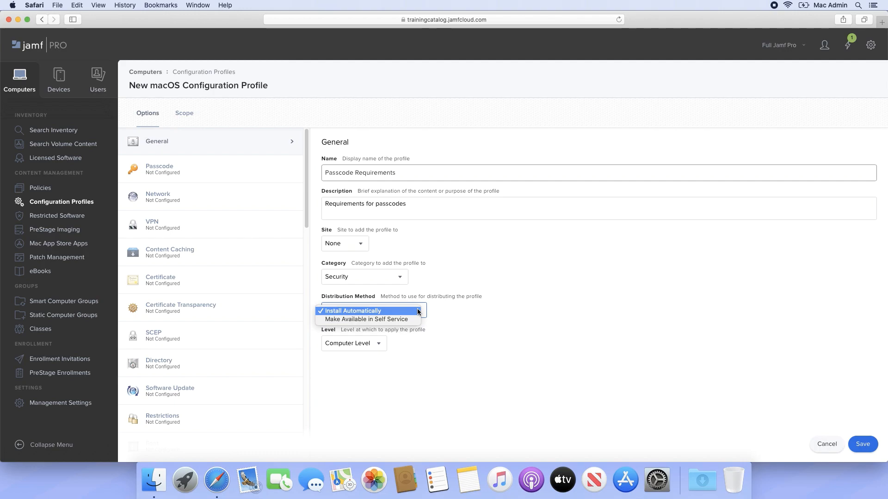
left_click(418, 312)
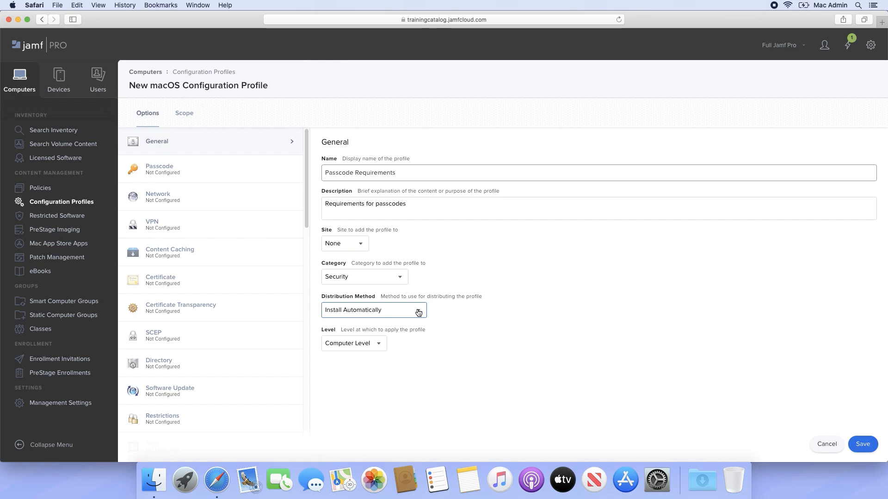
- Open the Passcode payload and review its available settings, including the choices for minimum passcode length
left_click(238, 176)
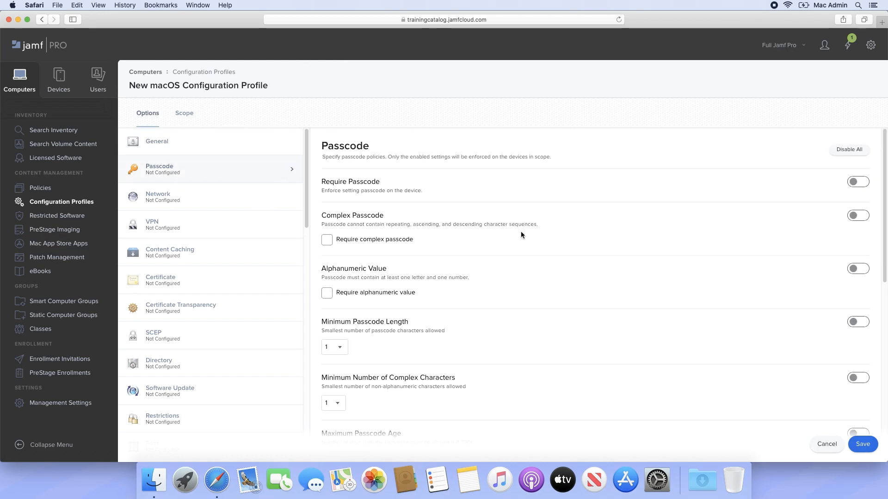
scroll(522, 233, "down", 5)
scroll(526, 235, "down", 10)
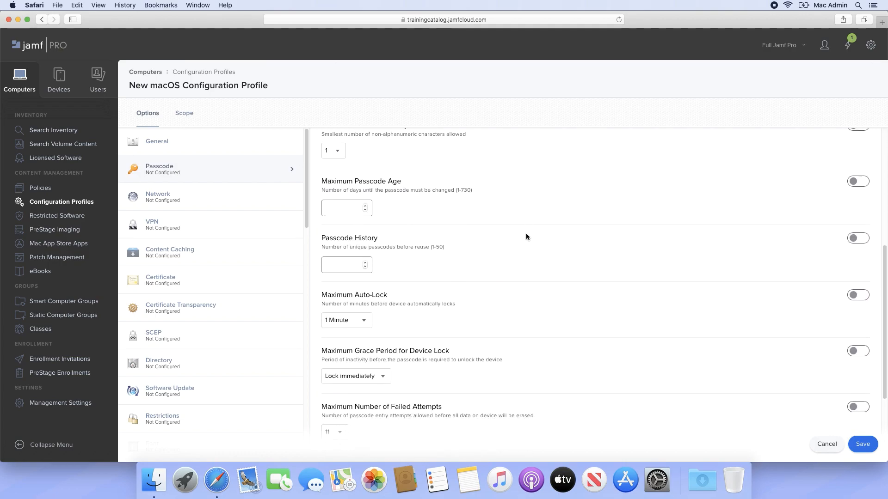
scroll(526, 237, "down", 2)
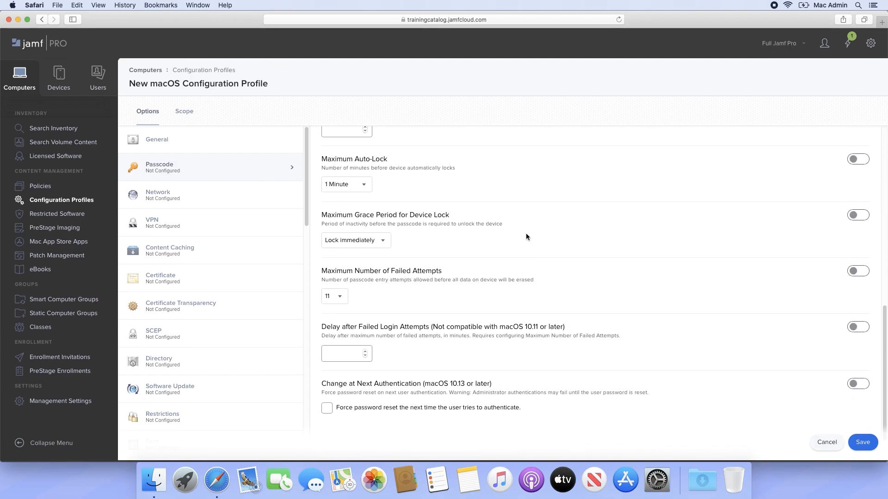
scroll(525, 237, "up", 14)
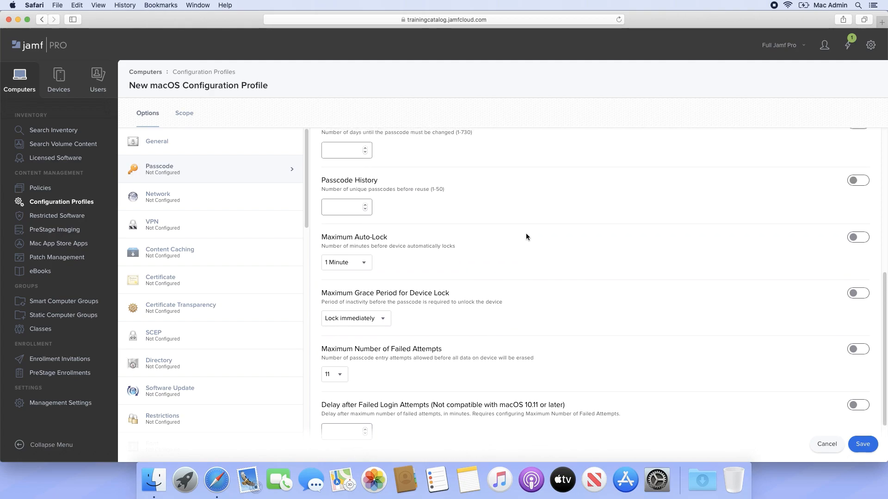
scroll(526, 237, "up", 3)
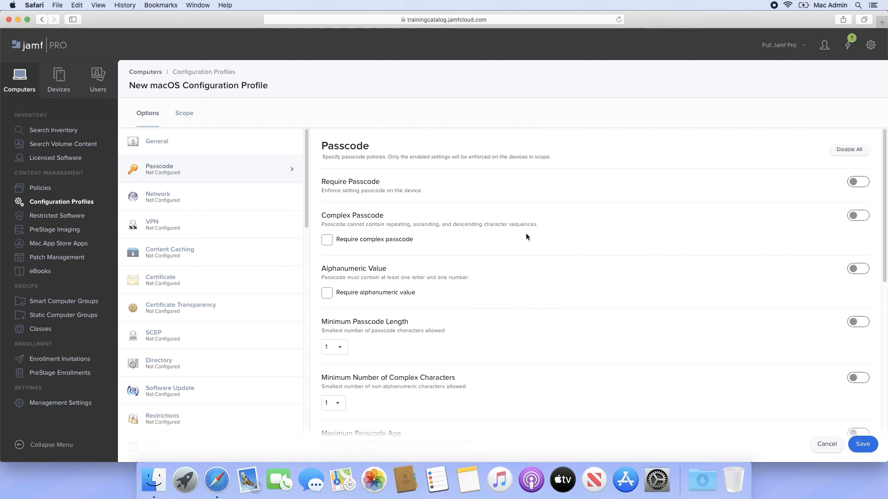
left_click(343, 349)
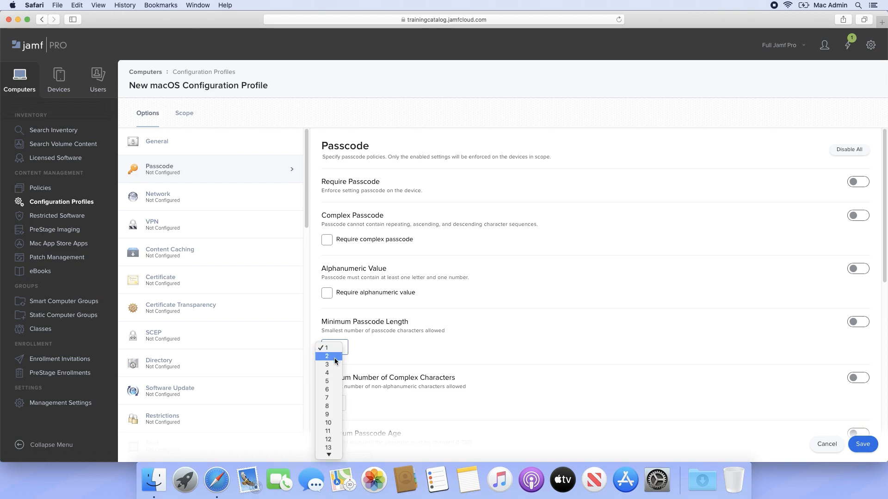
scroll(330, 368, "down", 2)
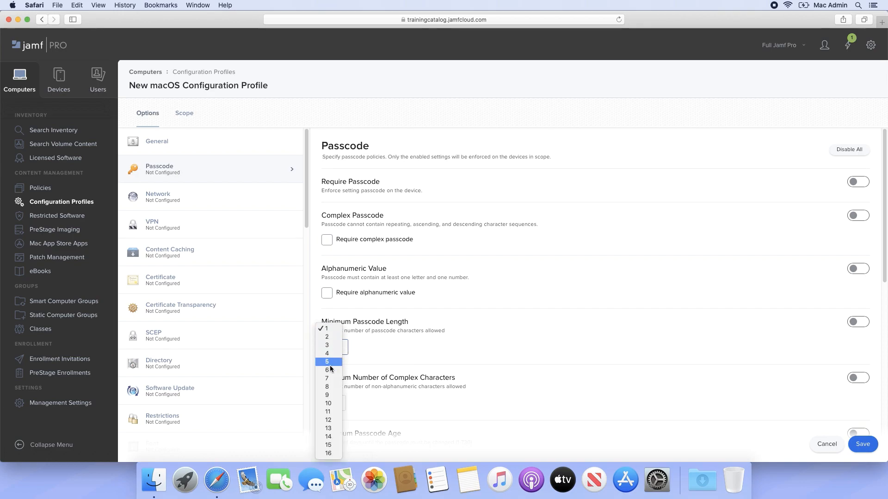
left_click(687, 189)
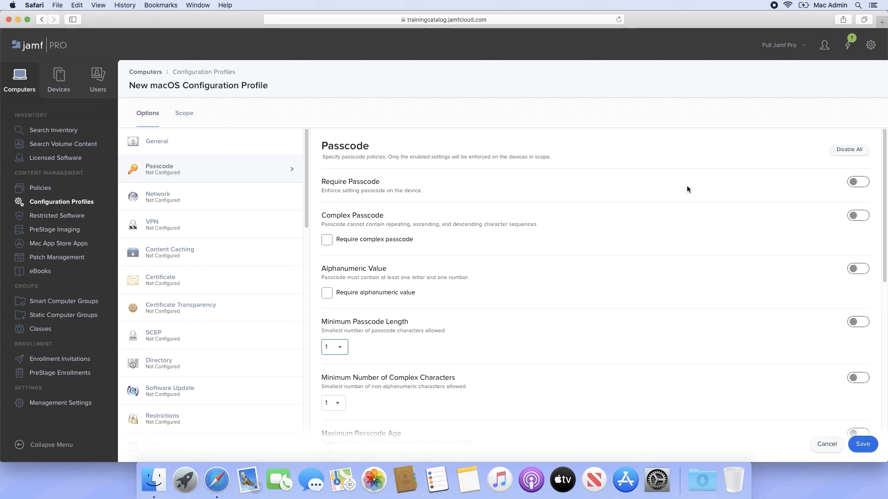
- Enable Require Passcode and enforce a minimum passcode length of 8 characters
left_click(853, 182)
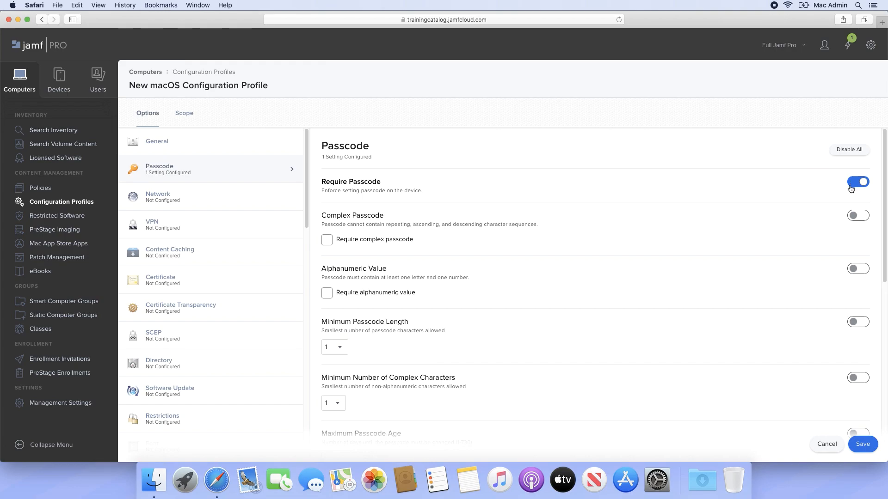
left_click(853, 322)
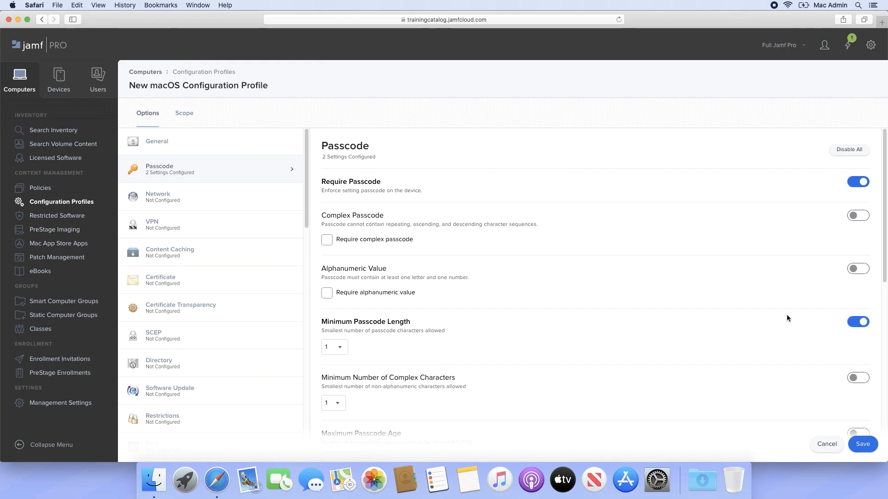
left_click(342, 353)
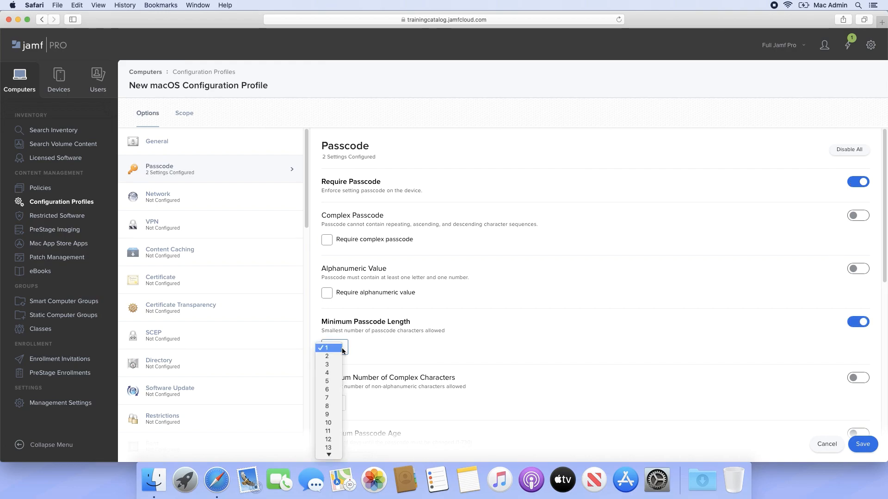
left_click(339, 407)
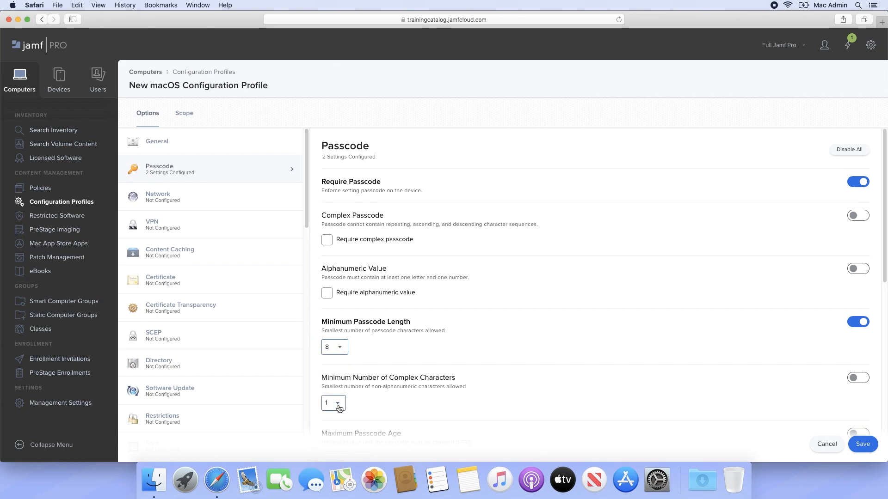
- Enforce a minimum of 1 complex character and a maximum passcode age of 30 days
left_click(854, 379)
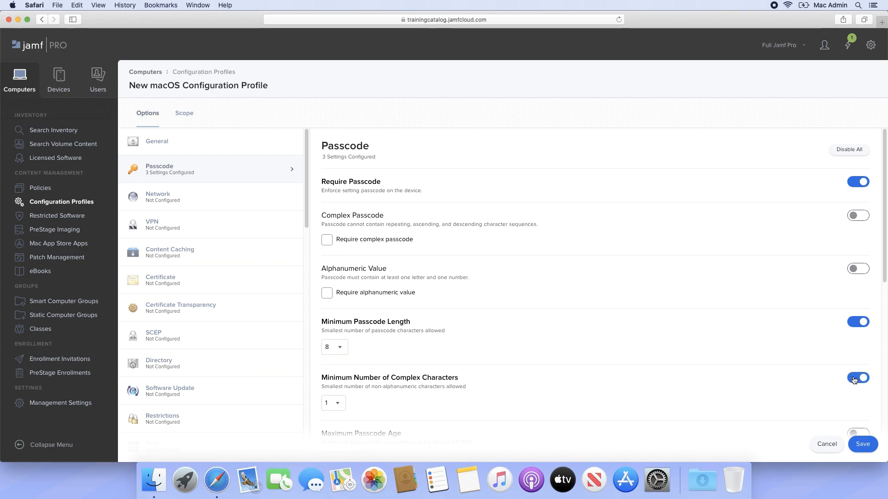
scroll(785, 389, "down", 3)
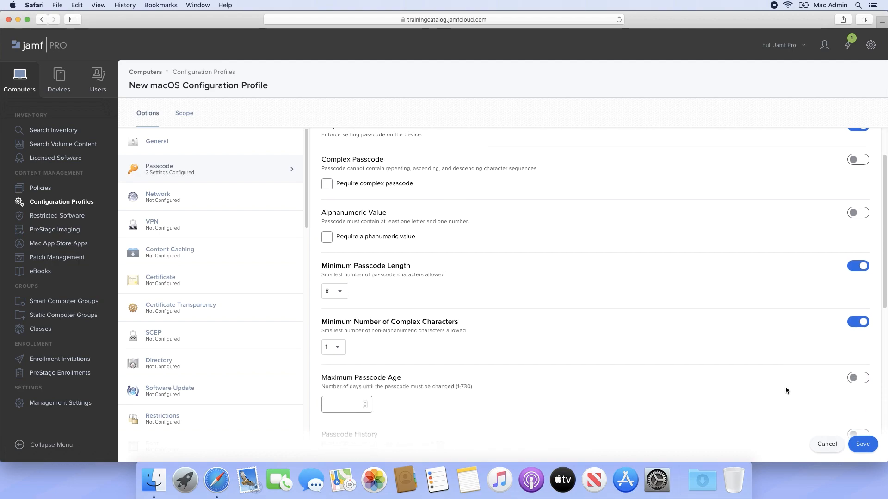
left_click(852, 378)
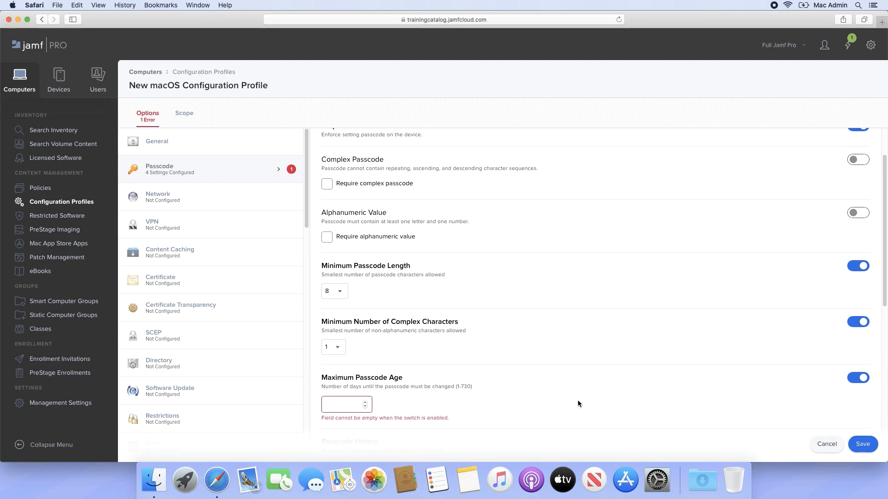
left_click(347, 407)
type("30")
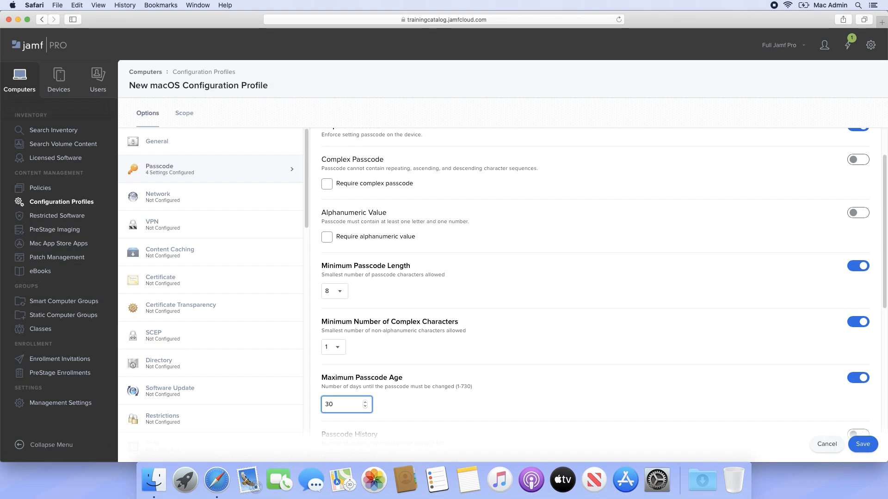
- Scope the profile to All Computers as target computers and save it
left_click(185, 118)
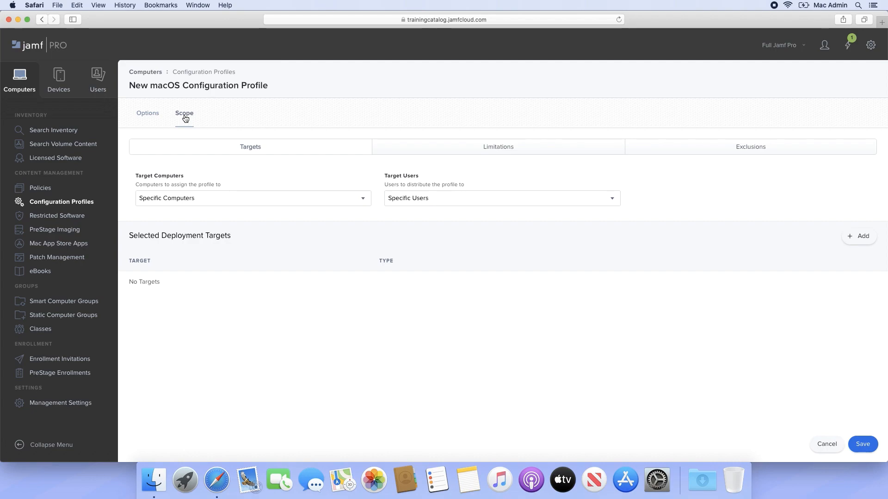
left_click(352, 198)
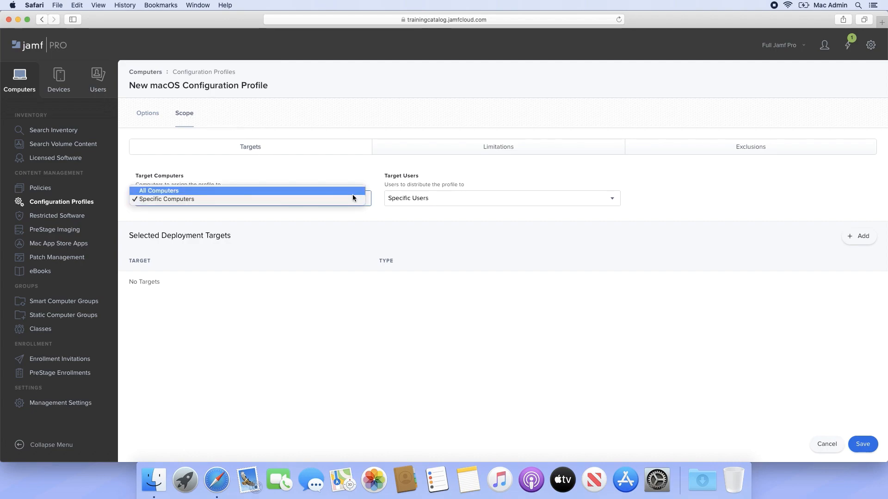
left_click(353, 194)
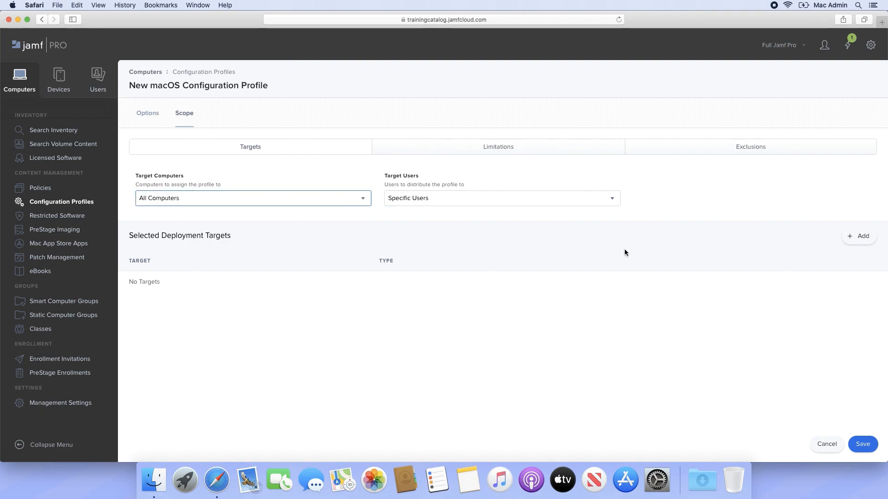
left_click(868, 444)
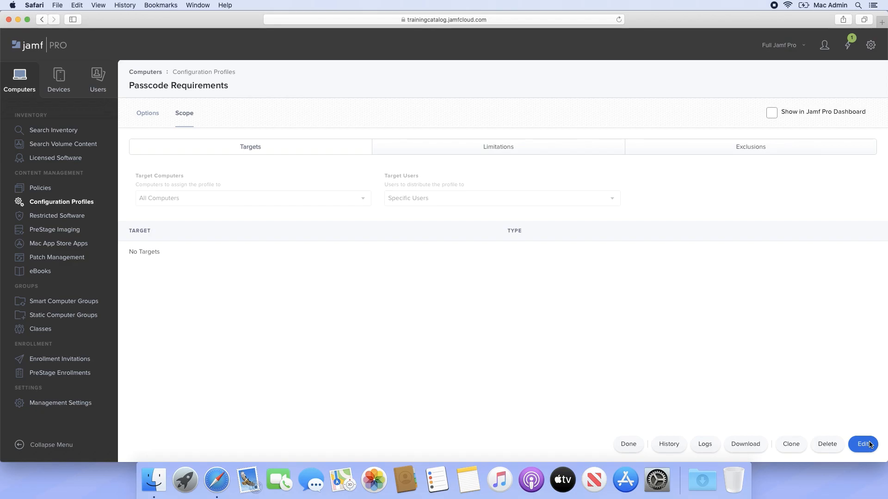
- Switch to System Preferences and open the password change form for the current user in Users & Groups
left_click(657, 480)
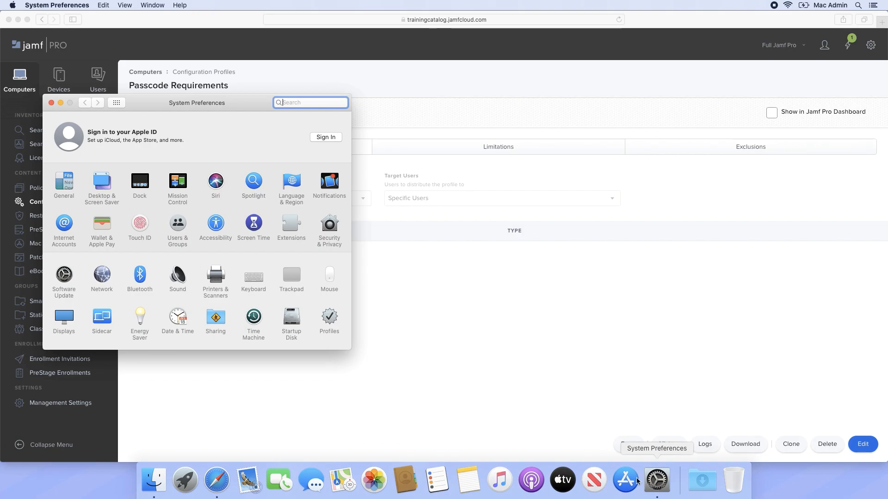
left_click(178, 227)
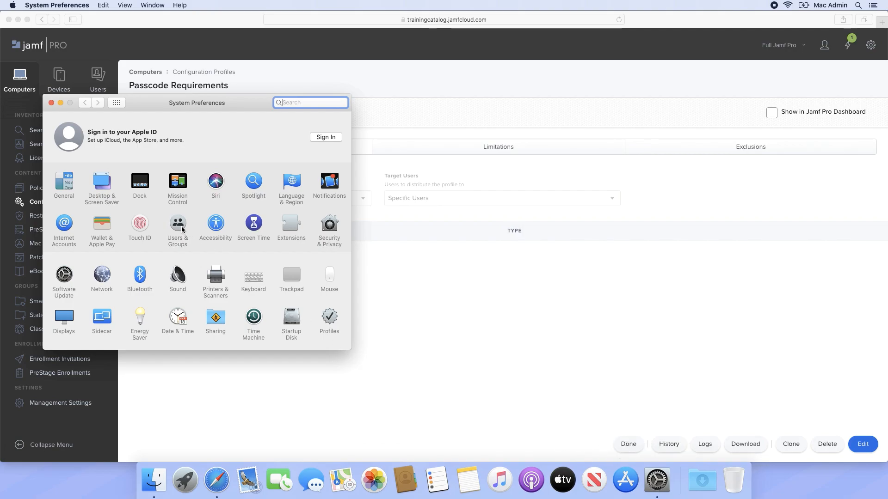
left_click(290, 144)
- Check the enforced password requirements by entering the old password, a trial new password and its verification, cancel the change and close System Preferences
type("••••••••")
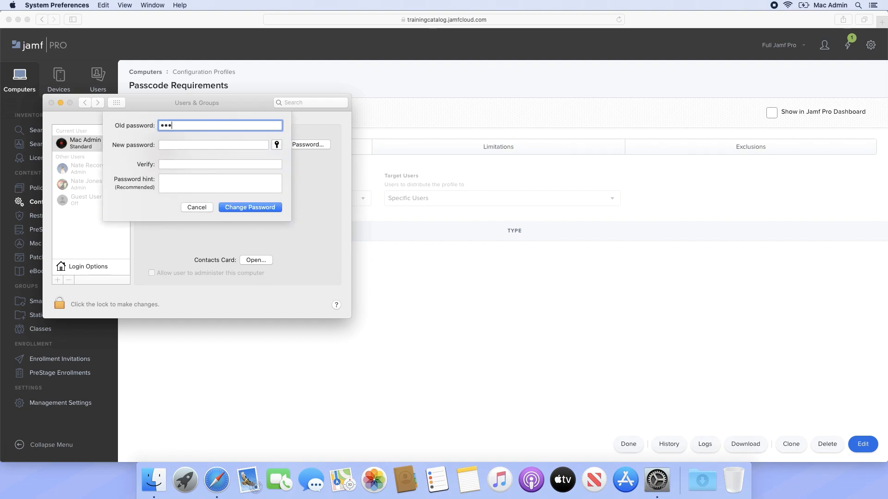
key("Tab")
type("•••••••")
key("Tab")
type("•••••••")
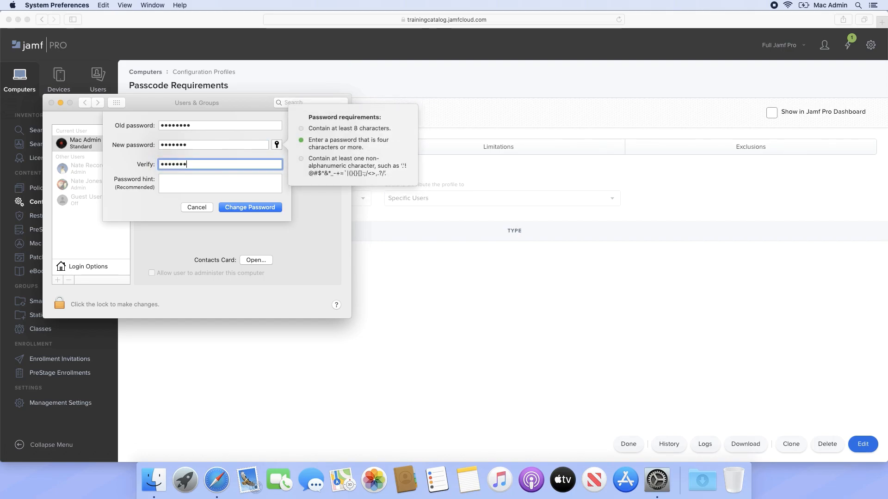
left_click(198, 210)
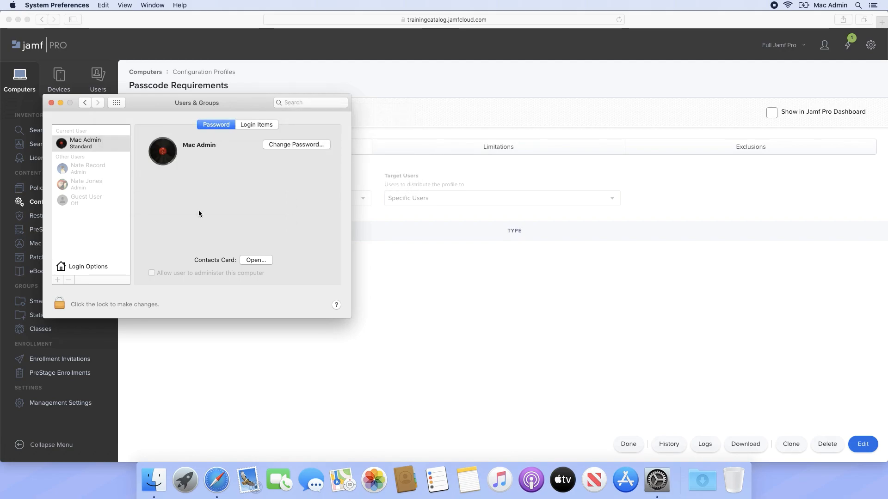
left_click(51, 103)
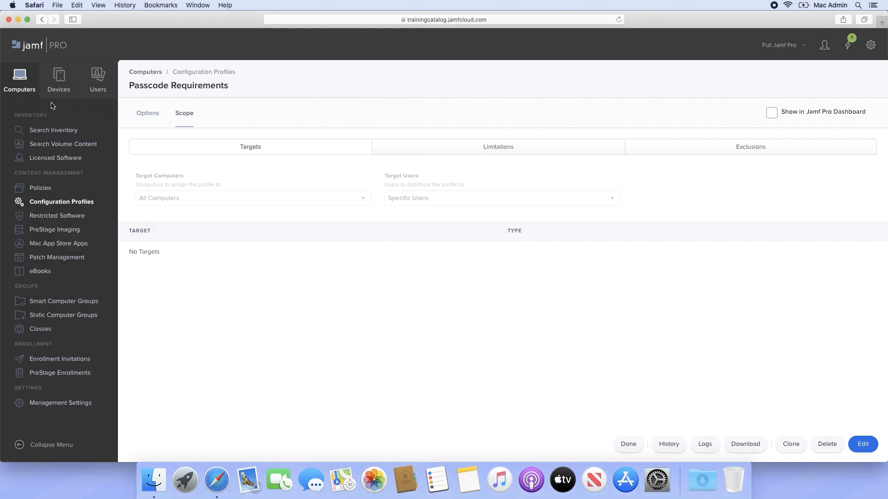
- Create a new computer configuration profile named Restrictions with the description "This configuration profile restricts options in System Preferences"
left_click(79, 205)
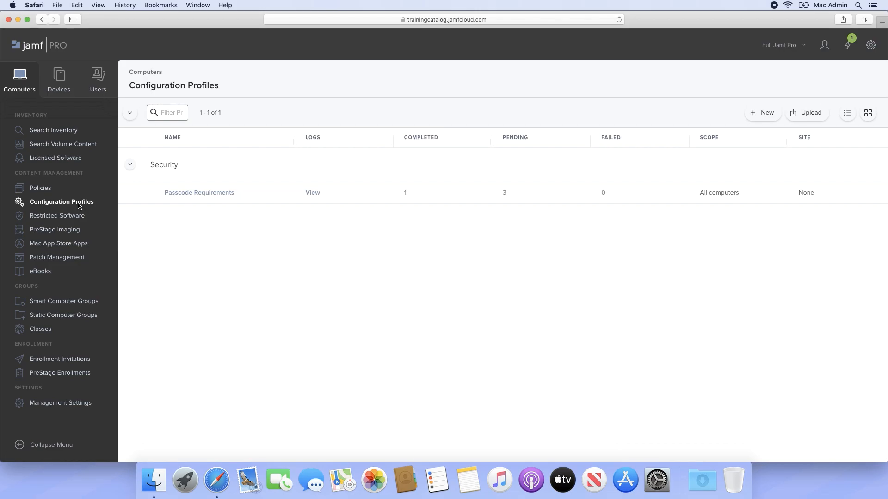
left_click(760, 113)
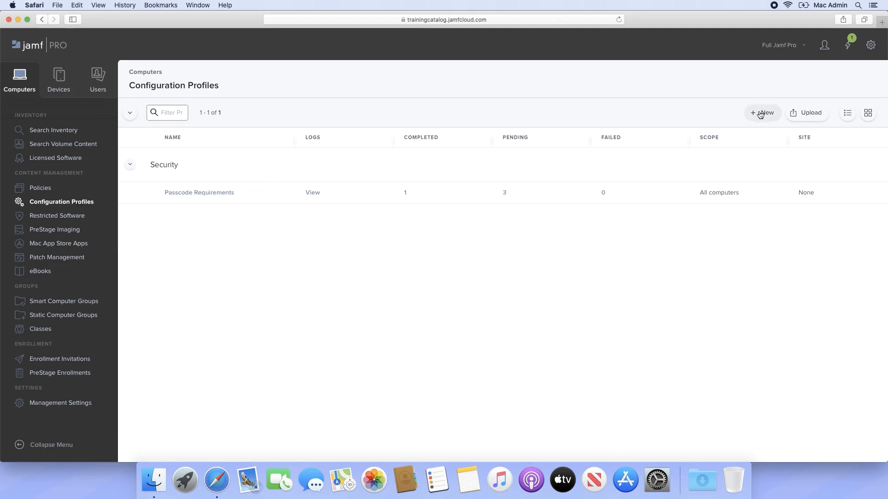
left_click(647, 172)
type("Restrictions")
key("Tab")
type("This configuration profile ")
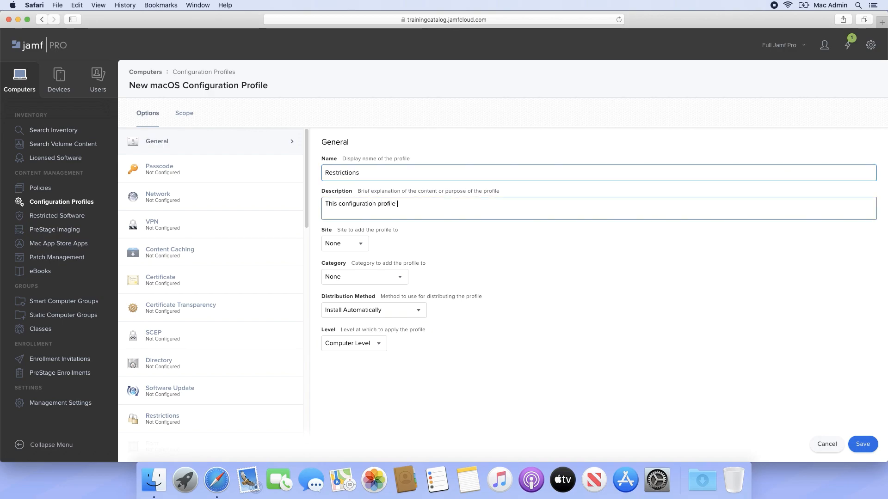
type("restricts options in Sy")
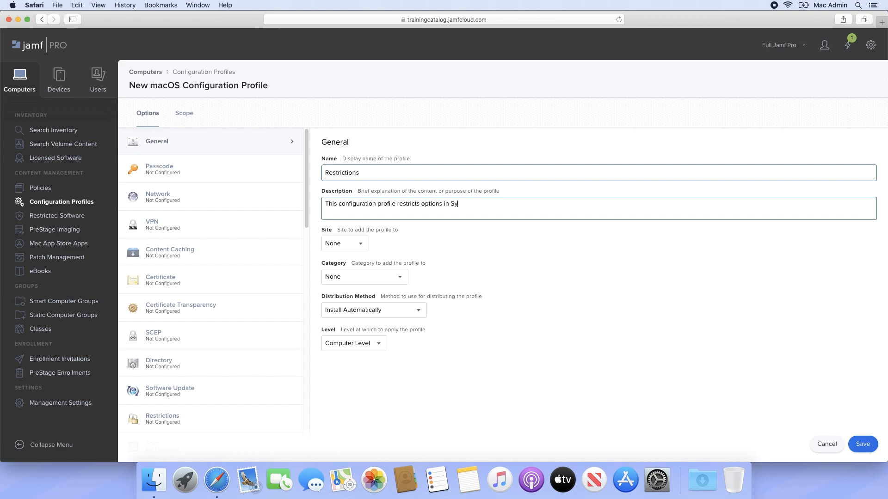
type("stem Preferences")
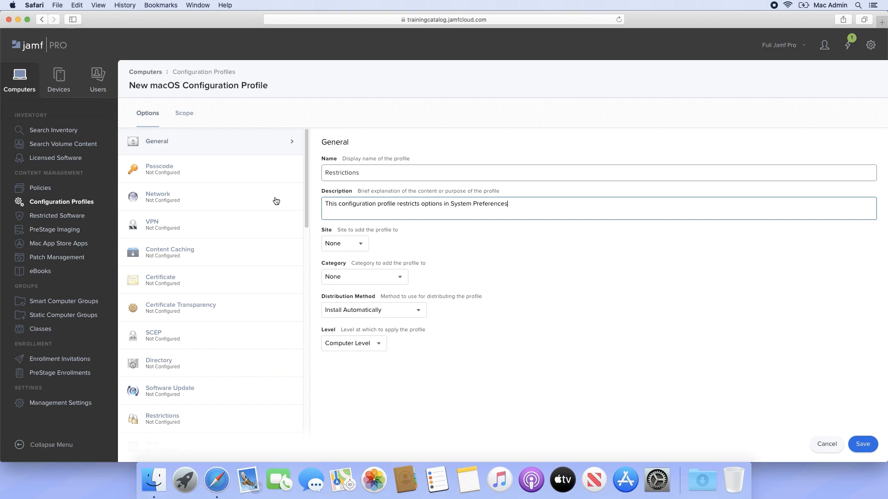
- Configure the Restrictions payload to restrict items in System Preferences using the disable selected items option
scroll(276, 201, "down", 3)
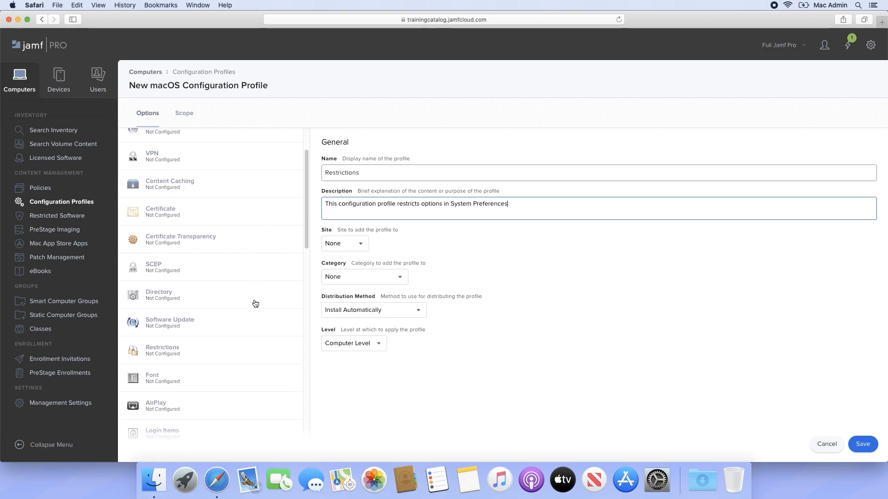
left_click(254, 357)
left_click(597, 300)
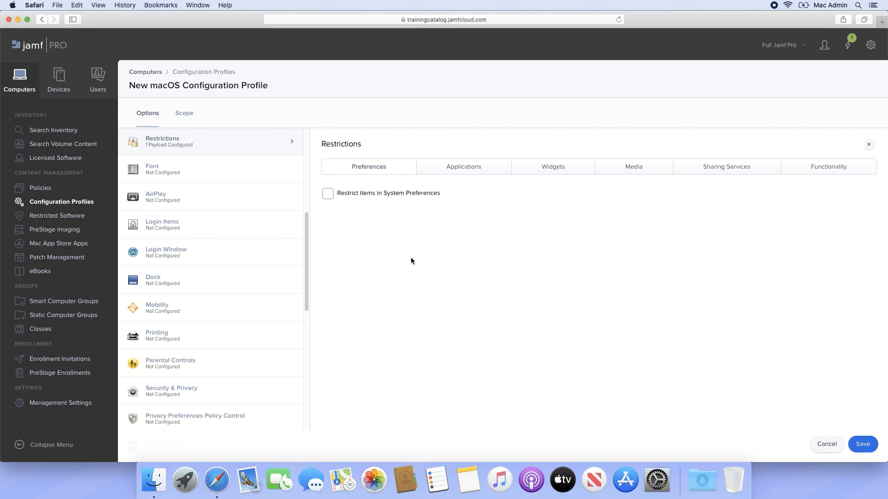
left_click(328, 194)
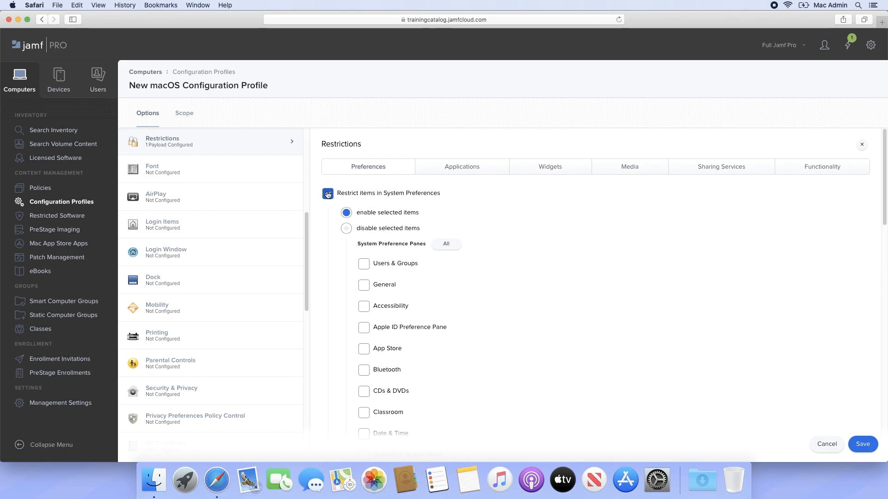
left_click(348, 231)
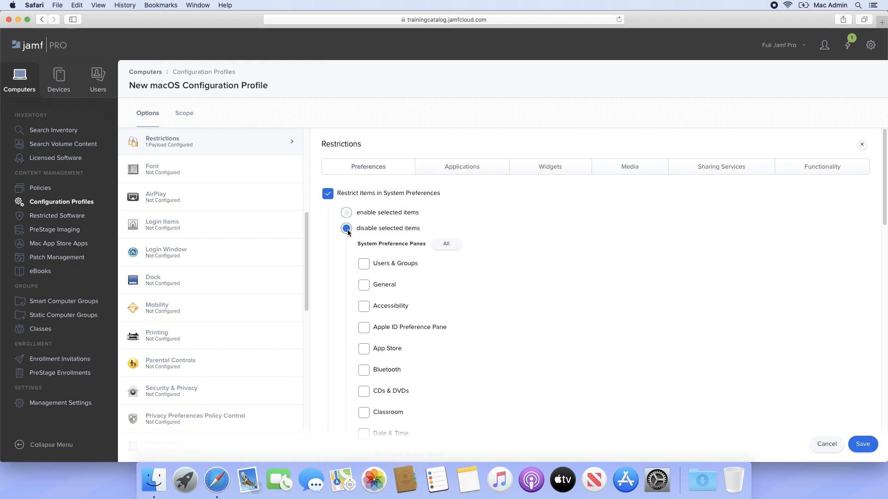
- Select Users & Groups, Date & Time and Profiles as the System Preferences panes to disable
left_click(364, 265)
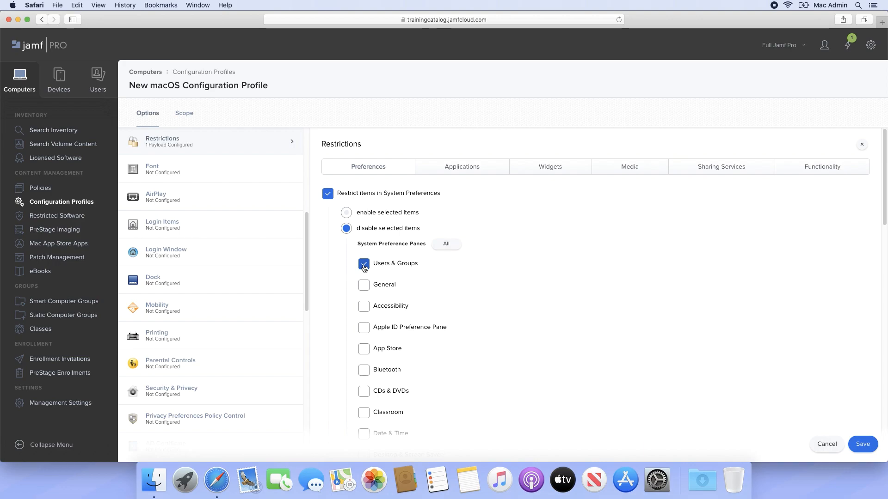
scroll(364, 267, "down", 5)
left_click(364, 290)
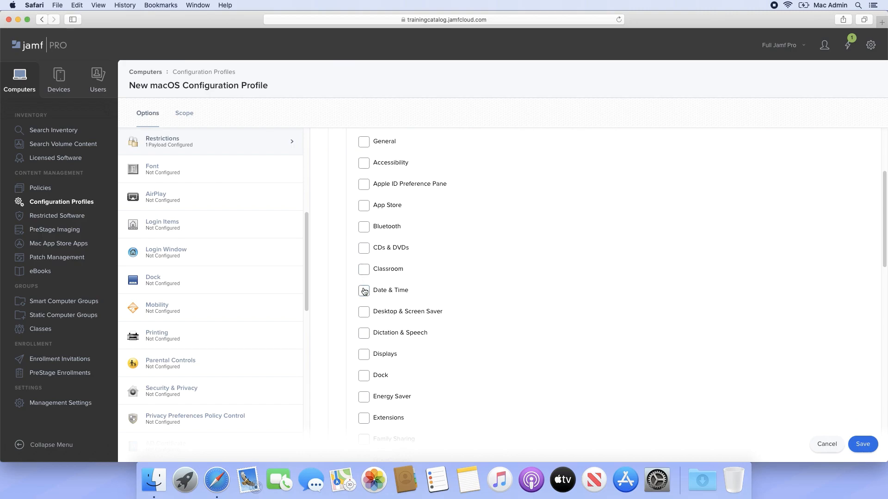
scroll(364, 291, "down", 9)
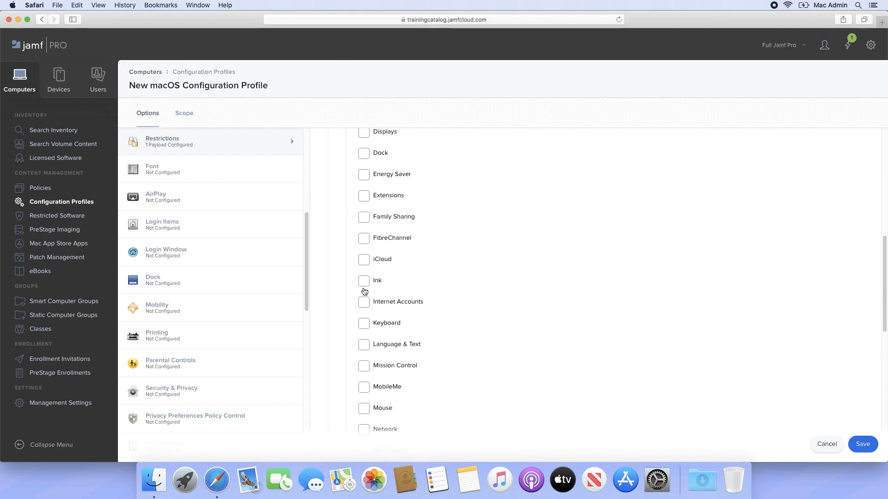
scroll(364, 290, "down", 6)
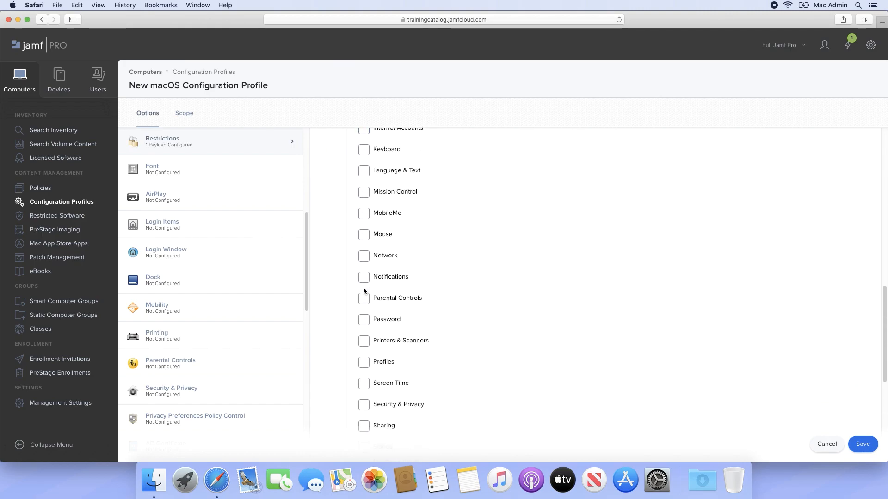
left_click(364, 364)
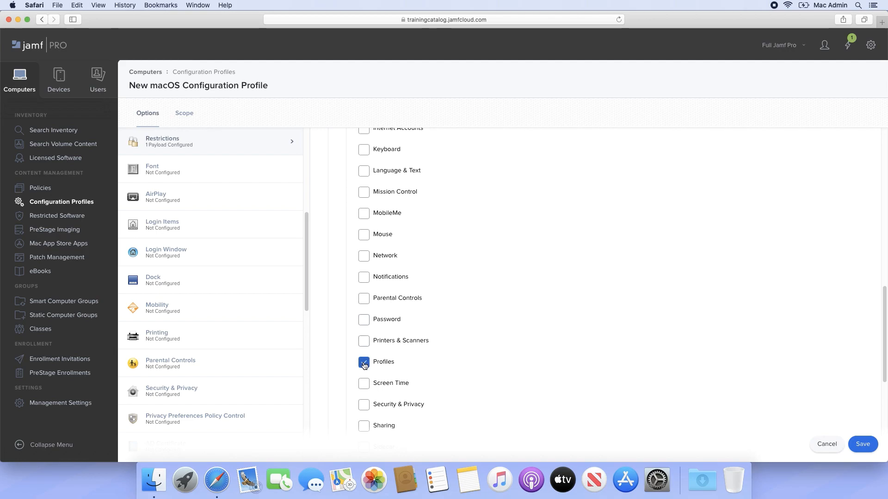
scroll(364, 364, "up", 15)
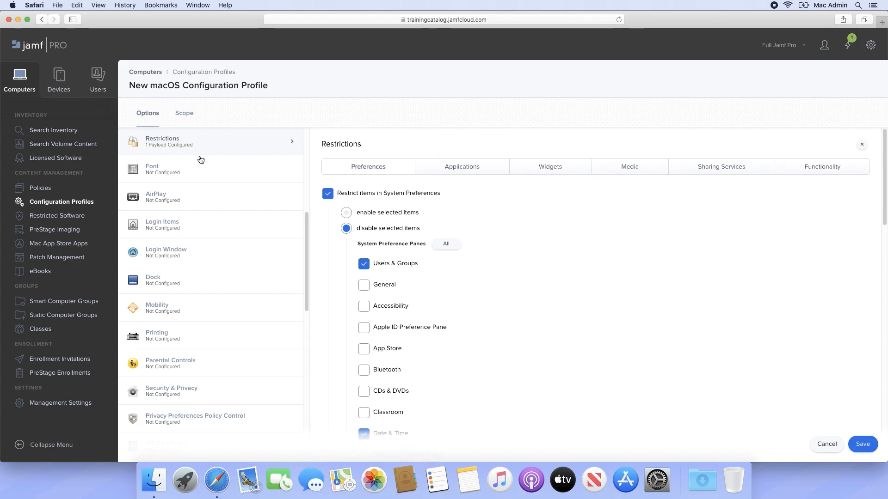
- Scope the Restrictions profile to the TestPro Mac as a specific target computer and save the profile
left_click(185, 115)
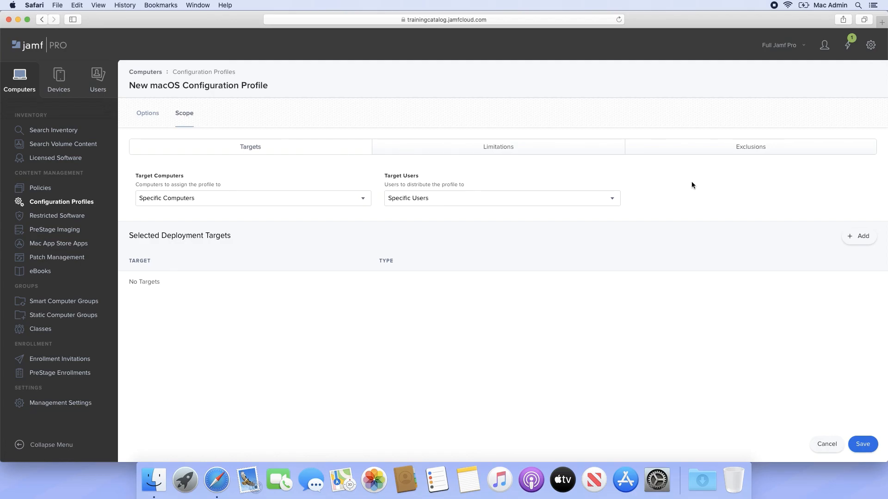
left_click(862, 235)
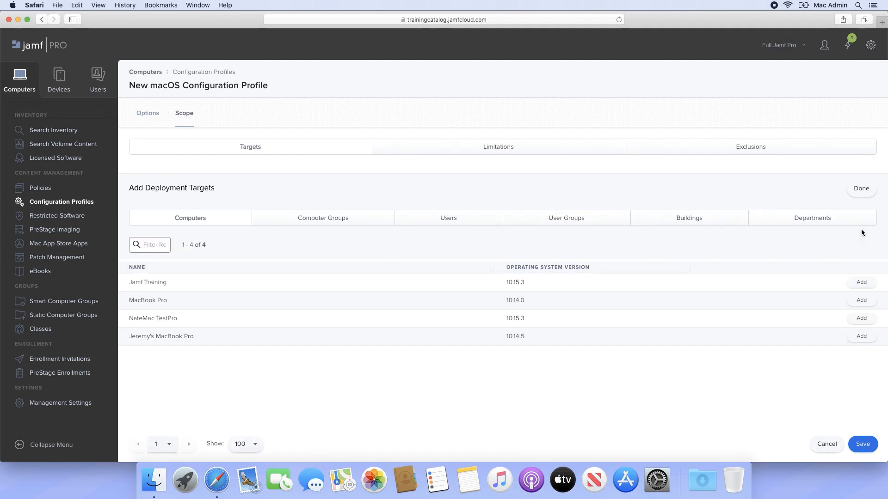
left_click(864, 320)
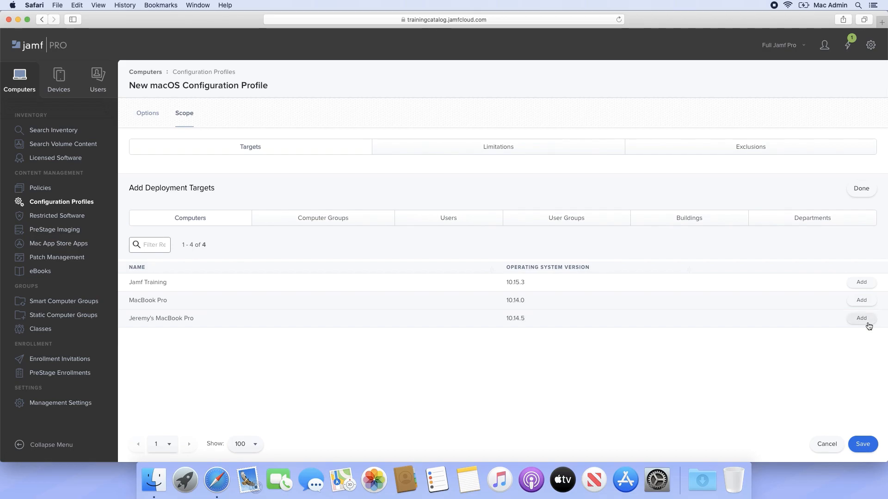
left_click(870, 442)
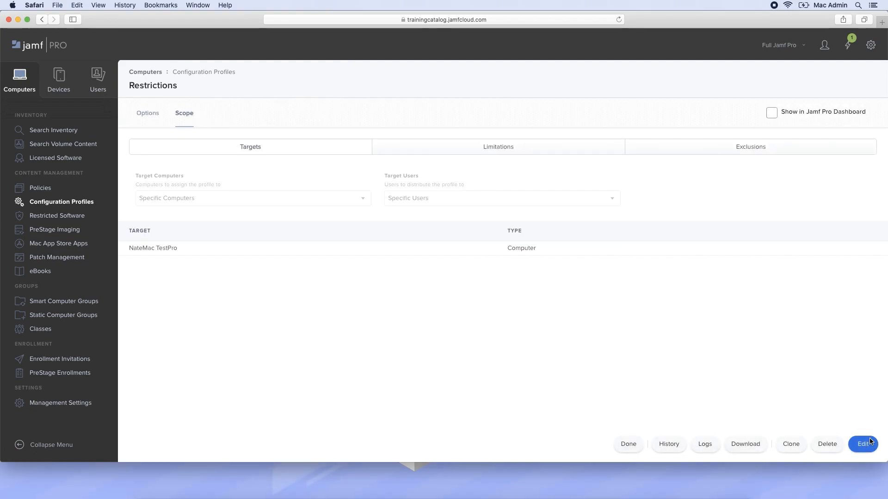
- Switch to System Preferences, check the access to the restricted panes, including Profiles, and close the window
left_click(664, 489)
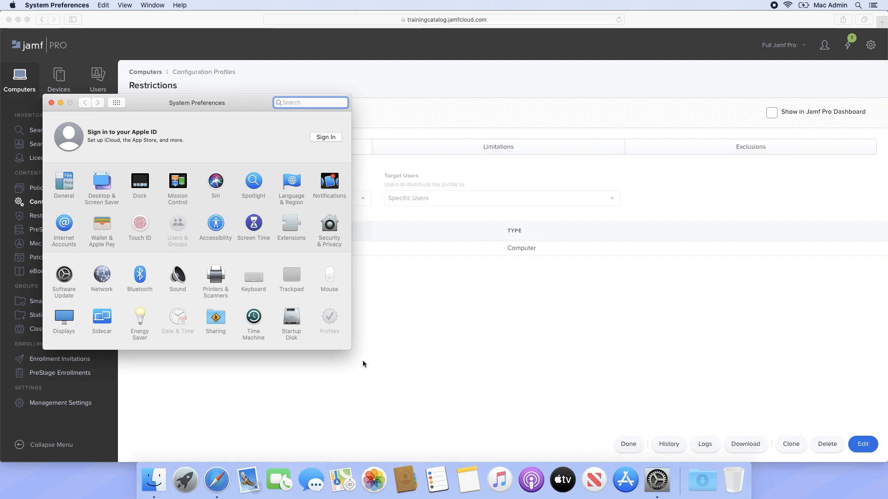
mouse_move(329, 314)
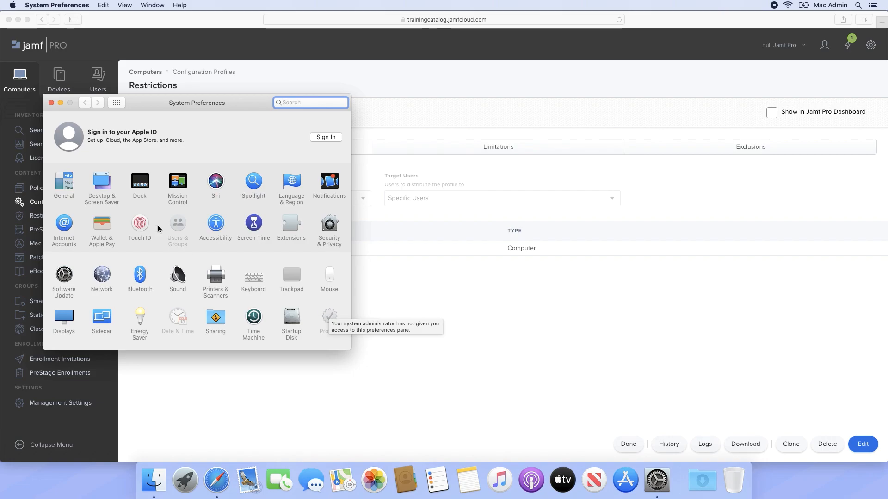
left_click(50, 102)
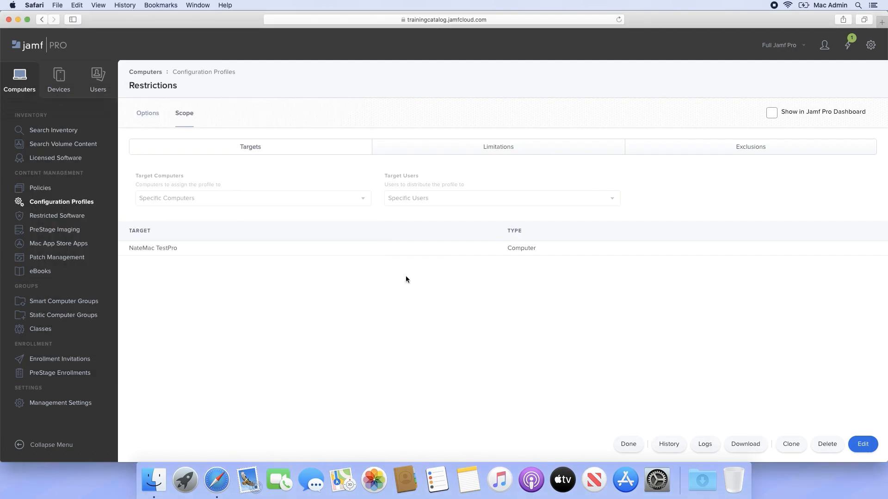
- Reopen the Restrictions profile from the configuration profiles list, review its deployment logs and return to the profile
left_click(216, 71)
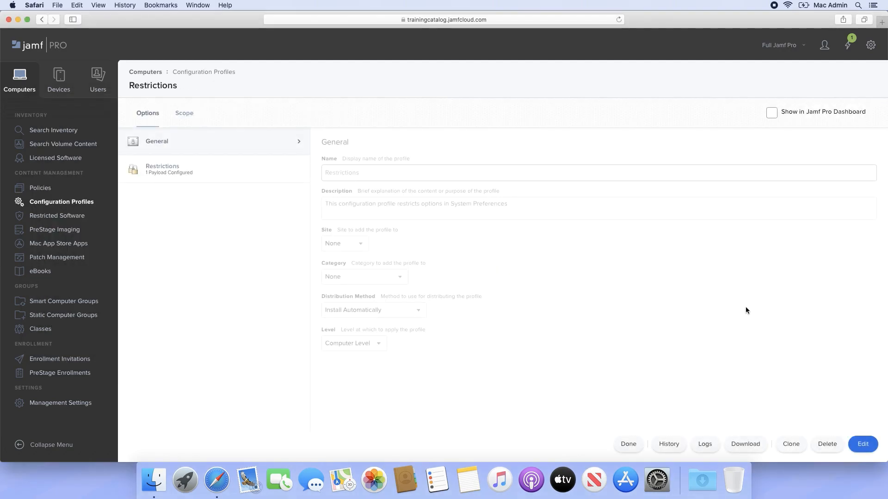
left_click(706, 443)
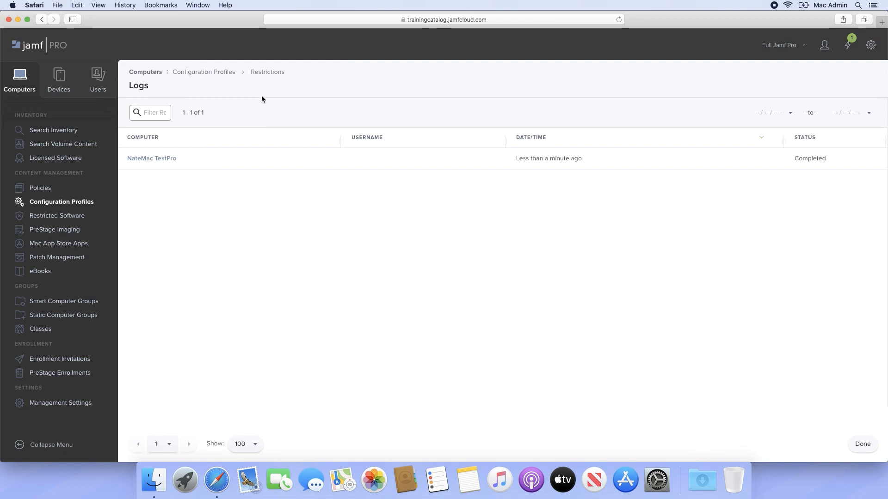
left_click(266, 73)
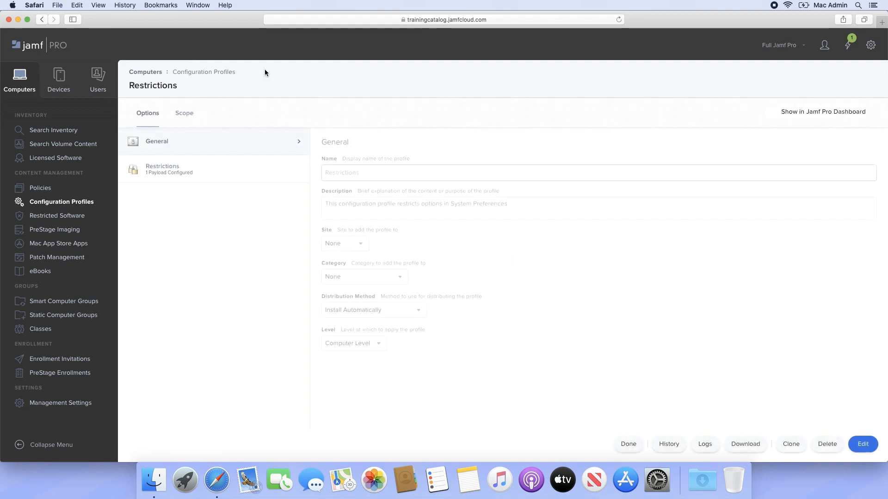
- Remove the TestPro Mac from the Restrictions profile's scope and save it with the Distribute to All option
left_click(863, 444)
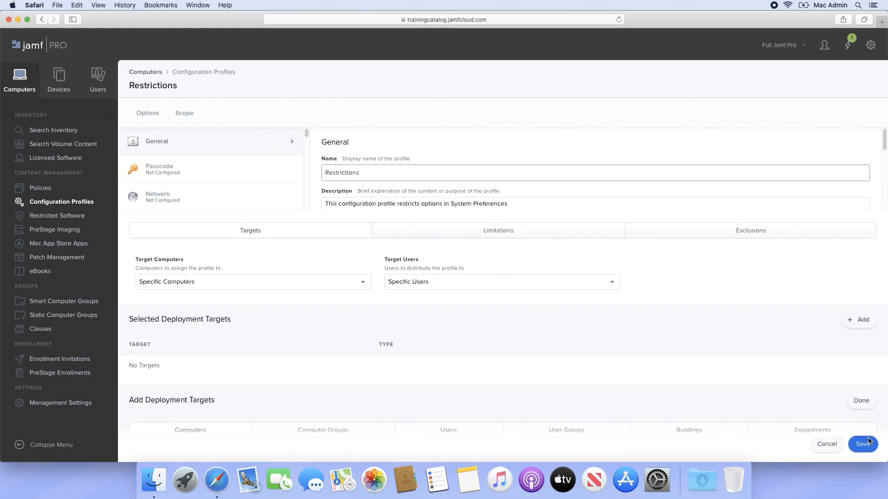
left_click(184, 116)
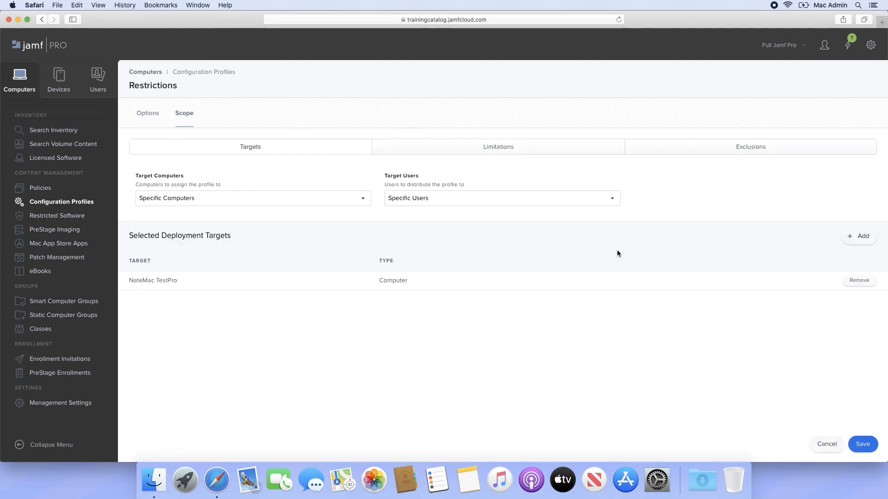
left_click(858, 280)
left_click(873, 445)
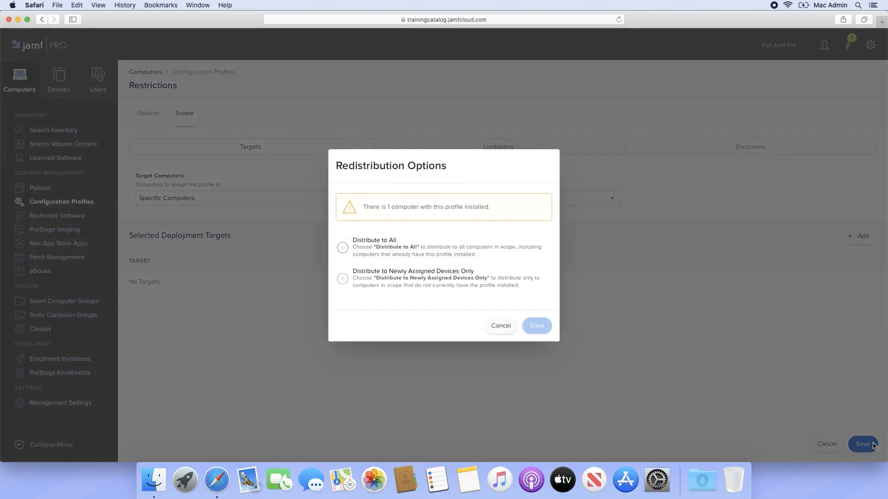
left_click(360, 256)
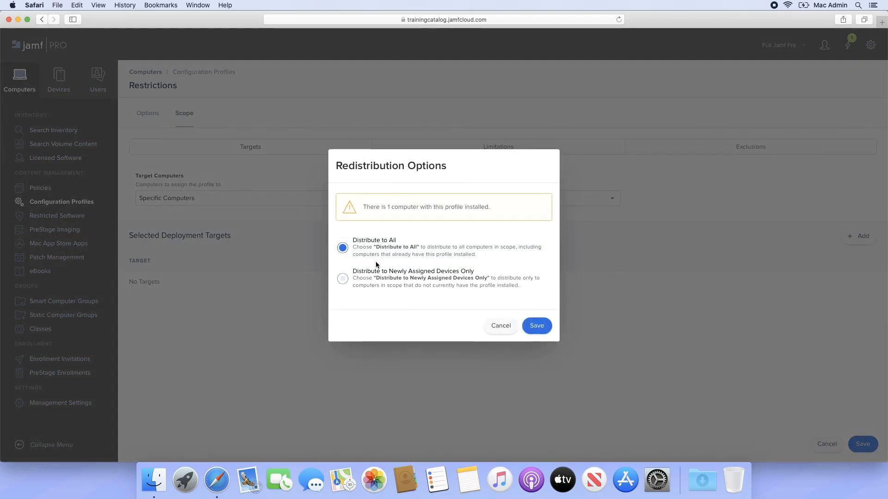
left_click(545, 324)
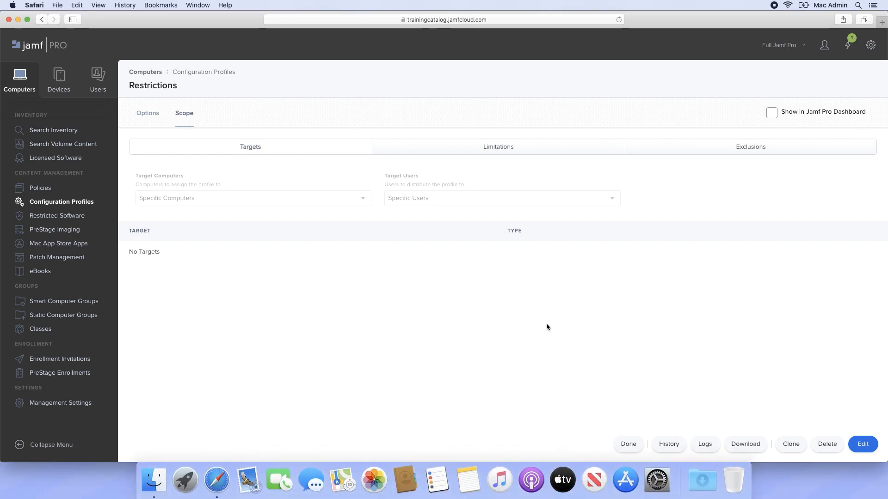
- Switch to System Preferences to check whether the restricted panes are available, and return to Jamf Pro in Safari
left_click(657, 479)
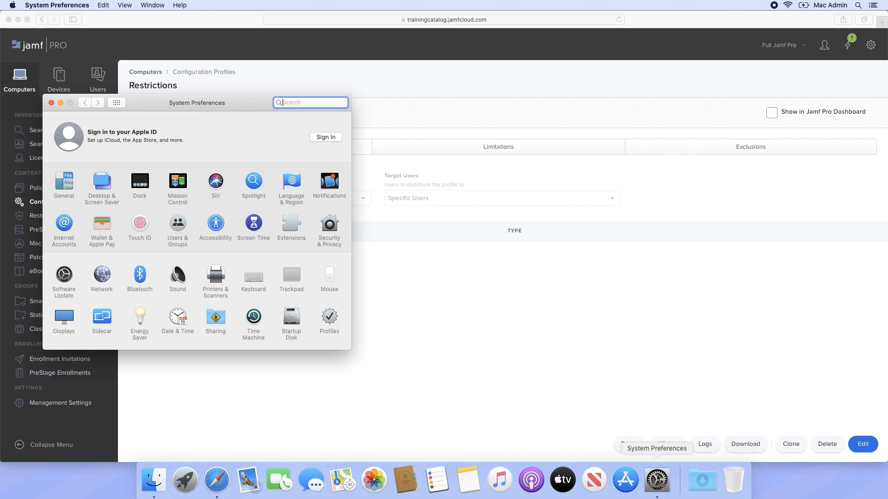
left_click(500, 377)
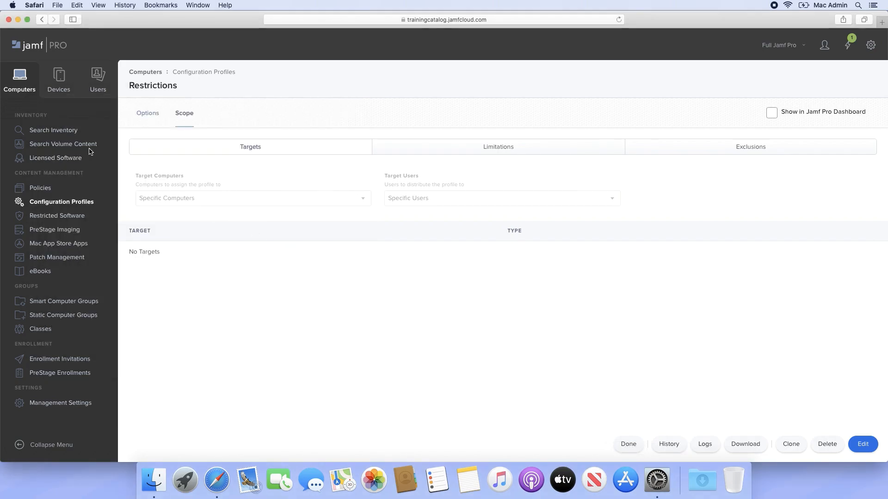
- Search the inventory for all computers and open the management history of the first computer in the results
left_click(60, 132)
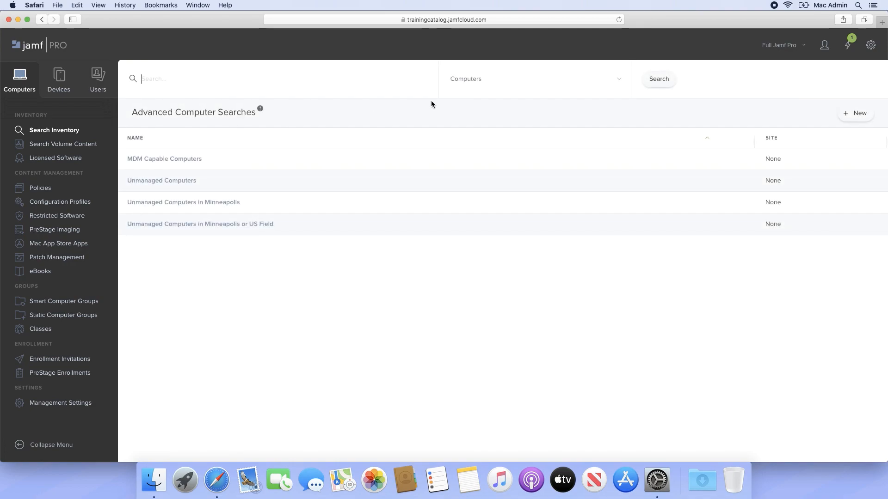
left_click(652, 86)
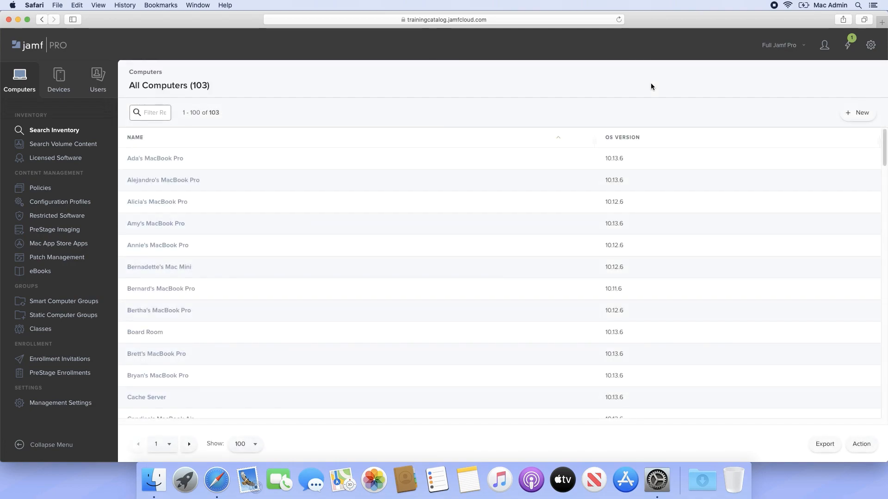
left_click(176, 160)
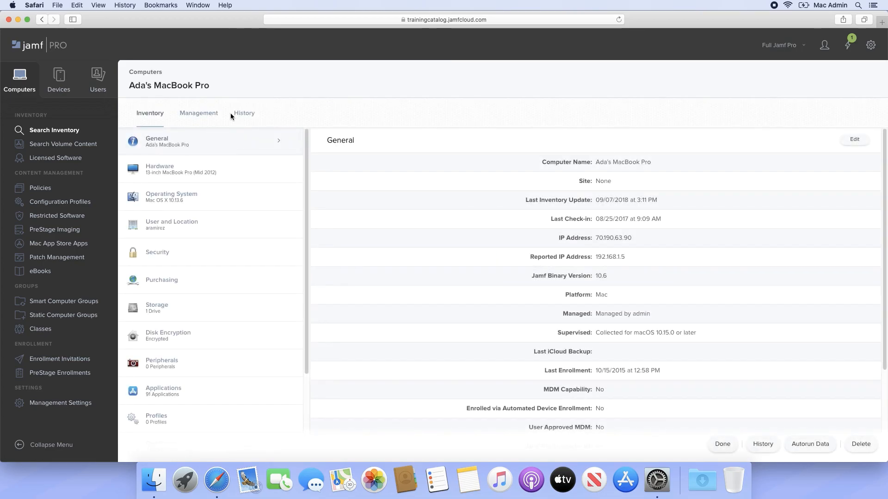
left_click(240, 113)
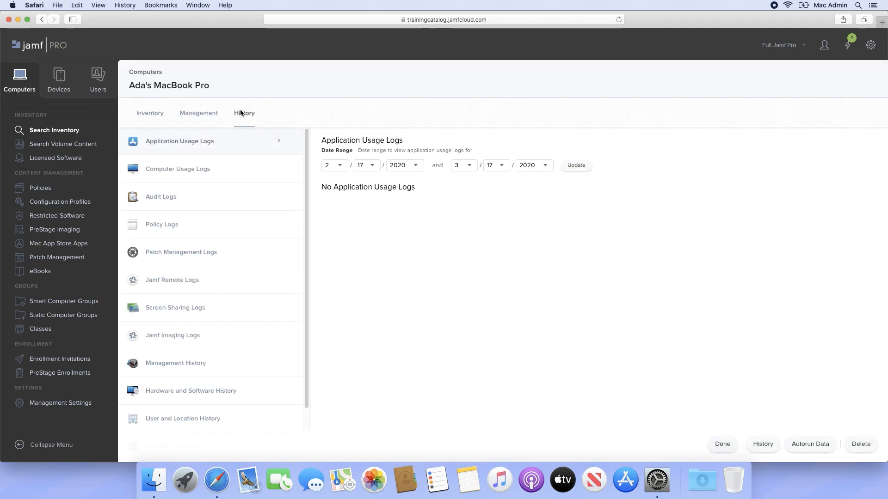
left_click(281, 368)
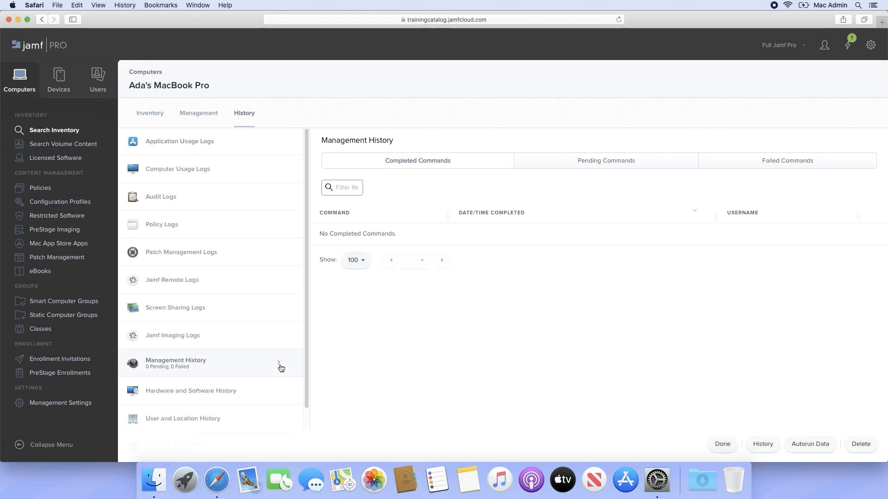